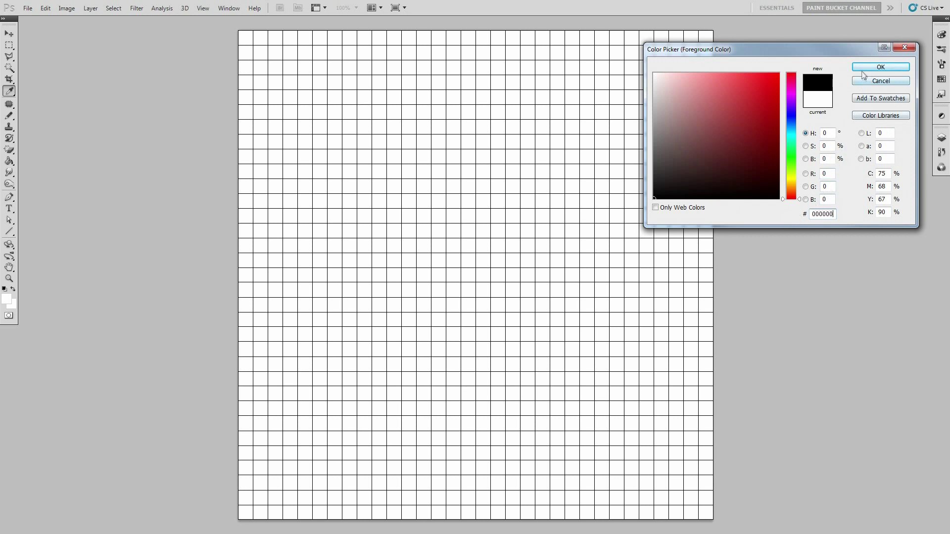
# Set the foreground color to 000000 and outline the mushroom's cap, stem and two eyes in the grid's upper-left quarter
pyautogui.click(880, 67)
pyautogui.moveTo(322, 38)
pyautogui.mouseDown()
pyautogui.moveTo(394, 38)
pyautogui.moveTo(452, 76)
pyautogui.moveTo(473, 133)
pyautogui.moveTo(470, 185)
pyautogui.moveTo(453, 202)
pyautogui.moveTo(379, 187)
pyautogui.moveTo(379, 215)
pyautogui.moveTo(363, 188)
pyautogui.moveTo(336, 187)
pyautogui.moveTo(334, 216)
pyautogui.moveTo(319, 188)
pyautogui.moveTo(276, 202)
pyautogui.moveTo(249, 195)
pyautogui.moveTo(247, 119)
pyautogui.moveTo(259, 85)
pyautogui.moveTo(301, 47)
pyautogui.mouseUp()
pyautogui.click(275, 216)
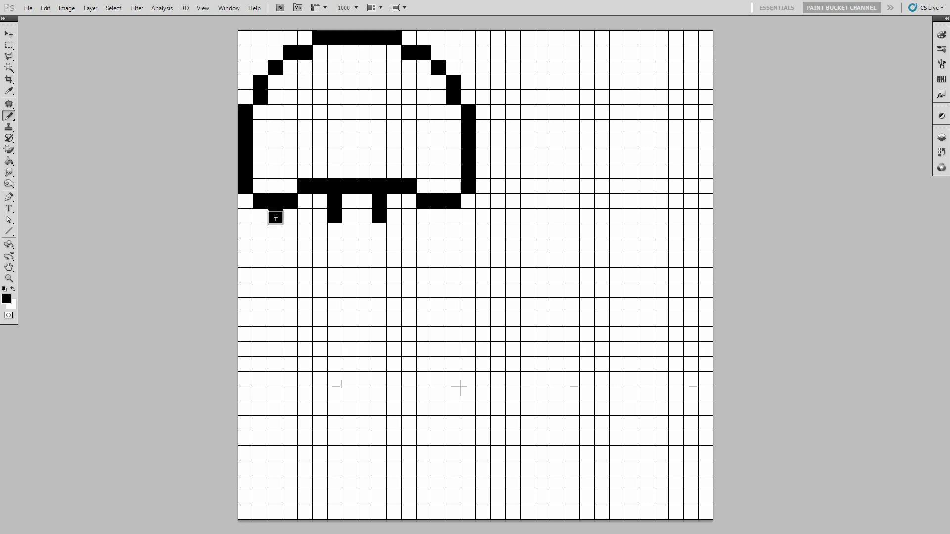
pyautogui.moveTo(276, 218)
pyautogui.mouseDown()
pyautogui.moveTo(307, 262)
pyautogui.moveTo(359, 264)
pyautogui.moveTo(406, 264)
pyautogui.moveTo(438, 217)
pyautogui.mouseUp()
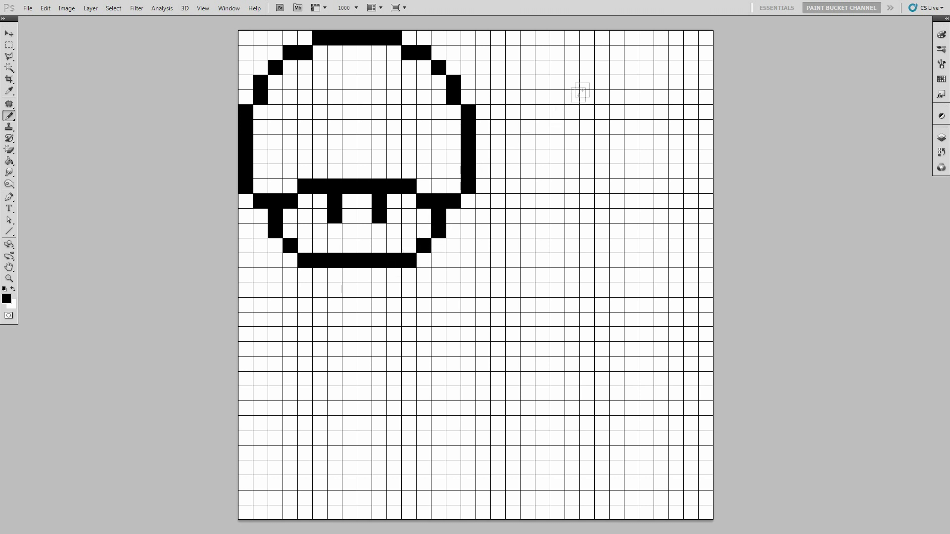
# Outline the star with two vertical eyes in the grid's upper-right quarter and the diagonal leaf below it, both in black
pyautogui.moveTo(601, 38)
pyautogui.mouseDown()
pyautogui.moveTo(646, 111)
pyautogui.moveTo(706, 115)
pyautogui.moveTo(698, 141)
pyautogui.moveTo(663, 173)
pyautogui.moveTo(705, 242)
pyautogui.moveTo(698, 257)
pyautogui.moveTo(683, 265)
pyautogui.moveTo(602, 217)
pyautogui.moveTo(520, 265)
pyautogui.moveTo(501, 251)
pyautogui.moveTo(511, 237)
pyautogui.moveTo(508, 258)
pyautogui.moveTo(499, 246)
pyautogui.moveTo(540, 170)
pyautogui.moveTo(497, 117)
pyautogui.moveTo(569, 98)
pyautogui.moveTo(588, 63)
pyautogui.mouseUp()
pyautogui.moveTo(588, 124)
pyautogui.mouseDown()
pyautogui.moveTo(588, 156)
pyautogui.moveTo(619, 131)
pyautogui.moveTo(617, 159)
pyautogui.mouseUp()
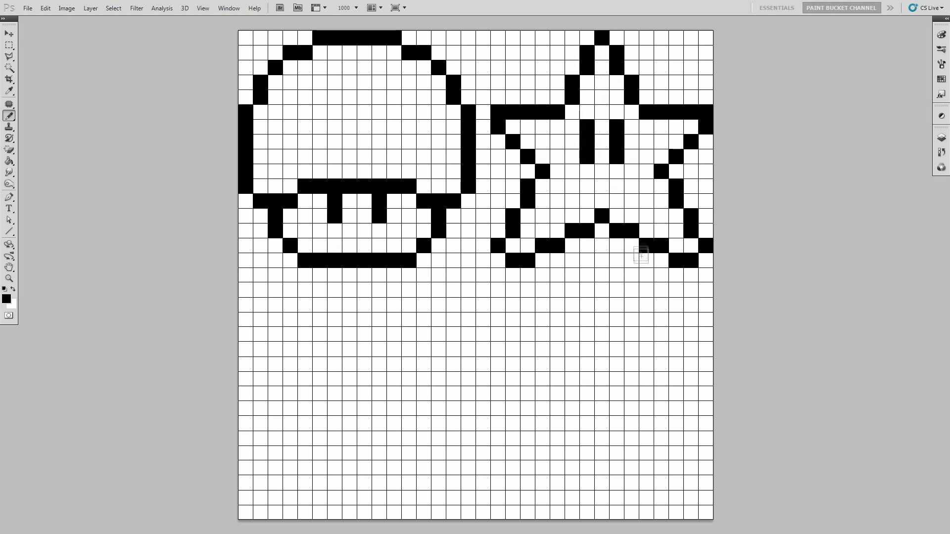
pyautogui.moveTo(642, 290)
pyautogui.mouseDown()
pyautogui.moveTo(689, 289)
pyautogui.moveTo(678, 304)
pyautogui.moveTo(706, 305)
pyautogui.moveTo(692, 318)
pyautogui.moveTo(706, 320)
pyautogui.moveTo(709, 339)
pyautogui.moveTo(691, 364)
pyautogui.moveTo(691, 390)
pyautogui.moveTo(633, 439)
pyautogui.mouseUp()
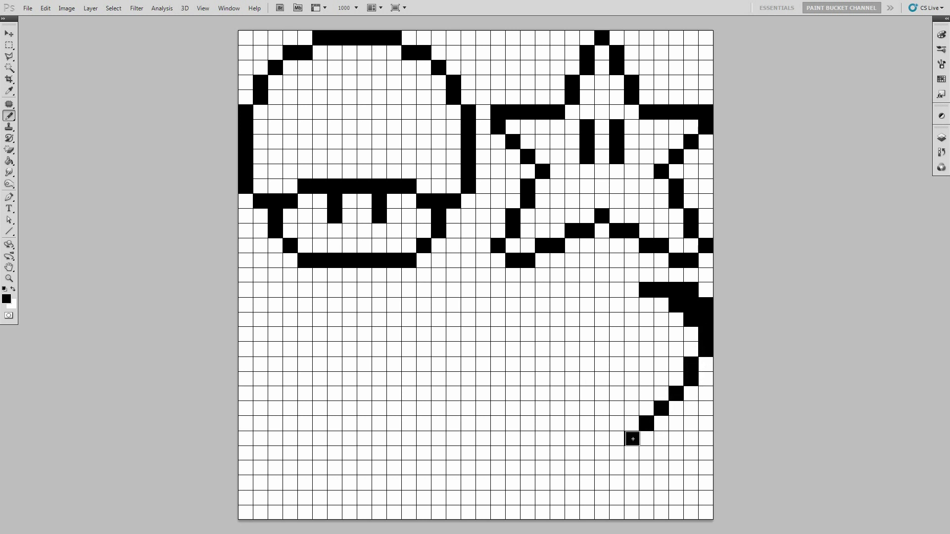
pyautogui.moveTo(595, 473)
pyautogui.mouseDown()
pyautogui.moveTo(566, 486)
pyautogui.moveTo(529, 486)
pyautogui.moveTo(509, 513)
pyautogui.moveTo(483, 513)
pyautogui.moveTo(482, 500)
pyautogui.moveTo(514, 467)
pyautogui.moveTo(513, 423)
pyautogui.moveTo(529, 394)
pyautogui.moveTo(617, 305)
pyautogui.moveTo(627, 307)
pyautogui.moveTo(609, 315)
pyautogui.mouseUp()
# Outline the flower below the mushroom in black, with a jagged-topped round head, two arched eyes, a stem and leaves
pyautogui.moveTo(353, 293)
pyautogui.mouseDown()
pyautogui.moveTo(411, 333)
pyautogui.moveTo(440, 307)
pyautogui.moveTo(472, 358)
pyautogui.moveTo(469, 404)
pyautogui.moveTo(427, 439)
pyautogui.moveTo(408, 439)
pyautogui.moveTo(408, 450)
pyautogui.moveTo(320, 456)
pyautogui.moveTo(304, 440)
pyautogui.moveTo(286, 440)
pyautogui.moveTo(248, 396)
pyautogui.moveTo(246, 353)
pyautogui.moveTo(276, 306)
pyautogui.moveTo(303, 333)
pyautogui.moveTo(328, 308)
pyautogui.mouseUp()
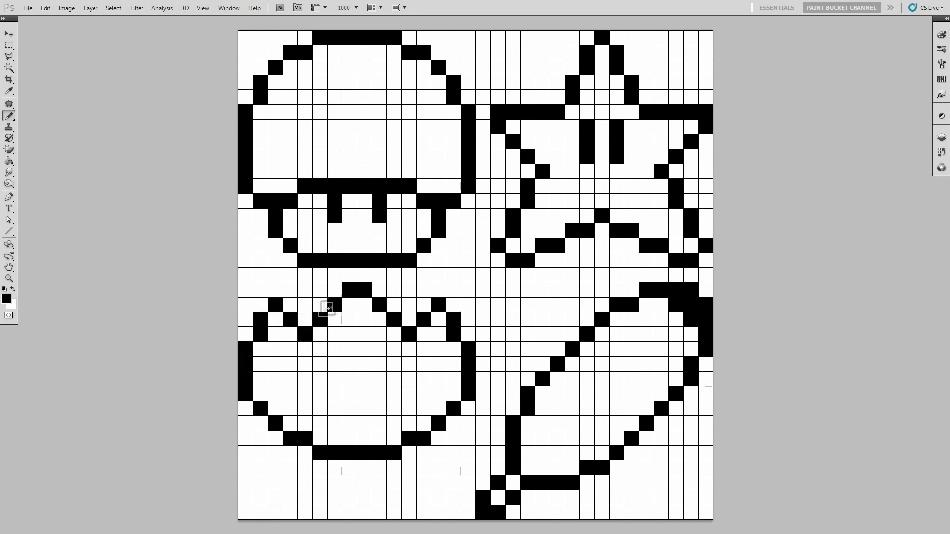
pyautogui.click(289, 378)
pyautogui.moveTo(305, 364)
pyautogui.mouseDown()
pyautogui.moveTo(348, 385)
pyautogui.moveTo(410, 380)
pyautogui.mouseUp()
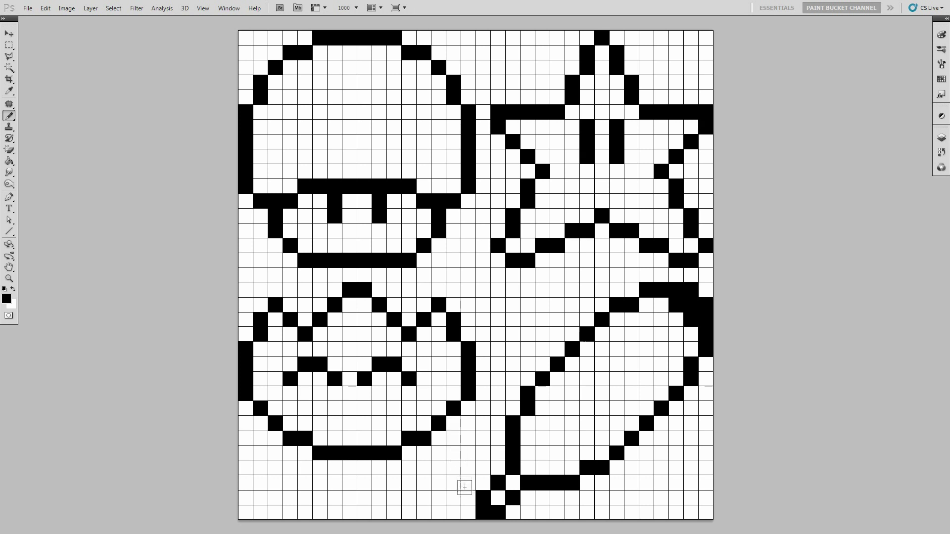
pyautogui.moveTo(452, 514)
pyautogui.mouseDown()
pyautogui.moveTo(448, 490)
pyautogui.moveTo(422, 470)
pyautogui.moveTo(378, 470)
pyautogui.moveTo(374, 494)
pyautogui.moveTo(340, 515)
pyautogui.moveTo(332, 468)
pyautogui.moveTo(321, 481)
pyautogui.moveTo(277, 470)
pyautogui.moveTo(223, 511)
pyautogui.mouseUp()
# Set the foreground color to 8c0000 and paint the darkest red shading along the mushroom cap's top, side and lower edges
pyautogui.click(7, 300)
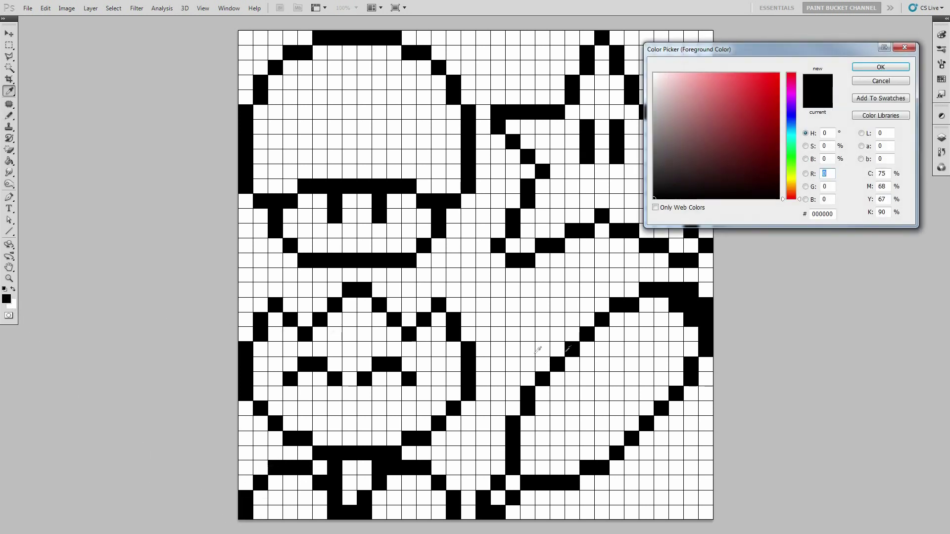
pyautogui.write('8c')
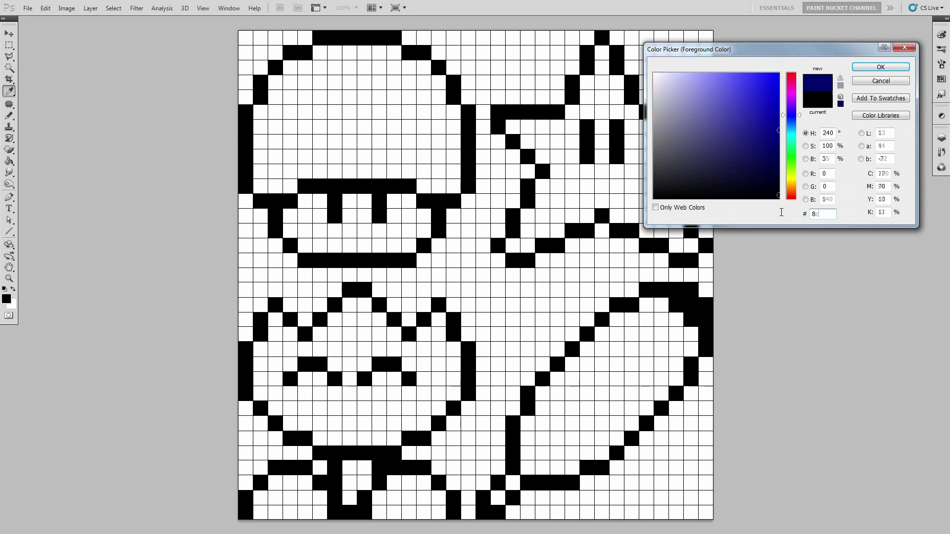
pyautogui.write('0000')
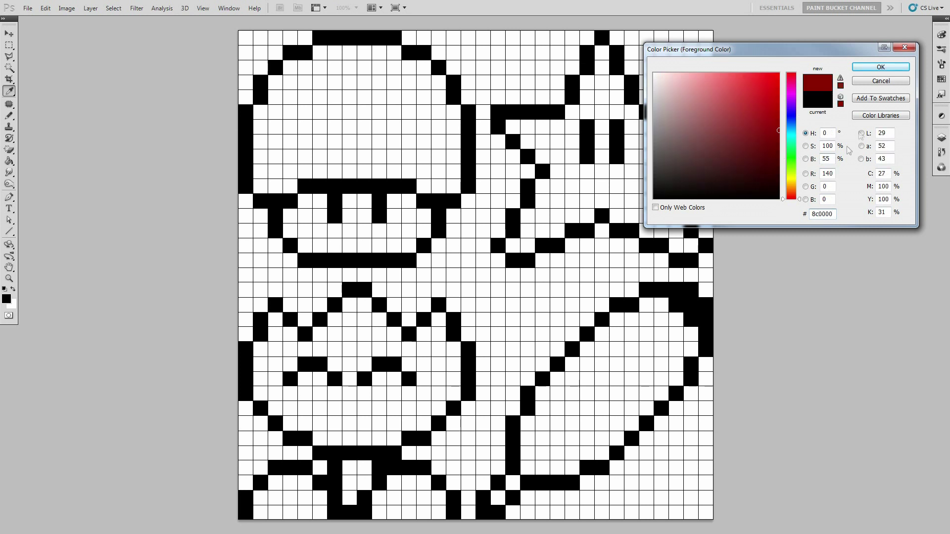
pyautogui.click(859, 70)
pyautogui.moveTo(353, 56)
pyautogui.mouseDown()
pyautogui.moveTo(396, 54)
pyautogui.moveTo(447, 91)
pyautogui.moveTo(452, 128)
pyautogui.mouseUp()
pyautogui.moveTo(440, 186)
pyautogui.mouseDown()
pyautogui.moveTo(424, 187)
pyautogui.moveTo(424, 173)
pyautogui.moveTo(393, 173)
pyautogui.moveTo(308, 174)
pyautogui.moveTo(307, 183)
pyautogui.moveTo(263, 187)
pyautogui.moveTo(260, 172)
pyautogui.mouseUp()
pyautogui.click(260, 173)
pyautogui.moveTo(259, 129); pyautogui.dragTo(260, 113)
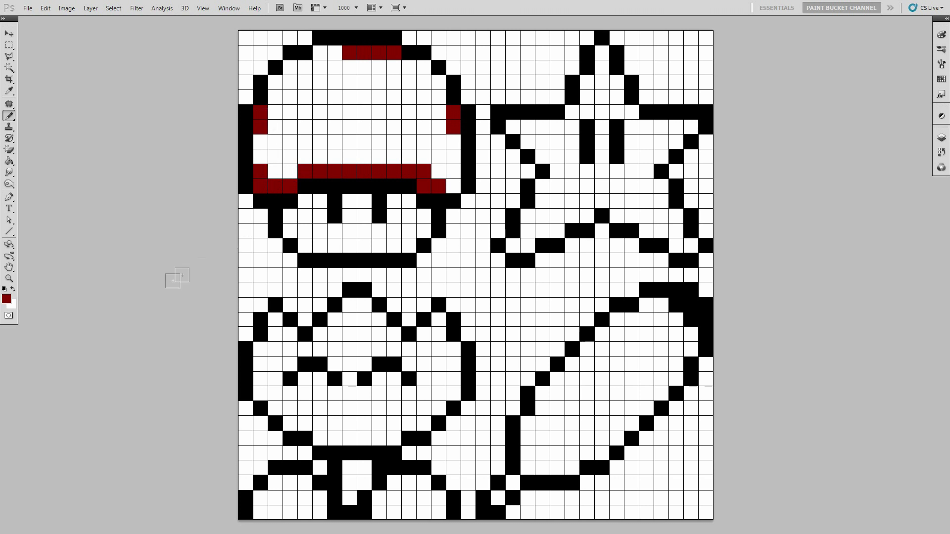
# Set the foreground color to bd0000 and paint the mid-red shading just inside the mushroom cap's dark red edges
pyautogui.click(6, 298)
pyautogui.moveTo(834, 217); pyautogui.dragTo(782, 214)
pyautogui.write('bd0')
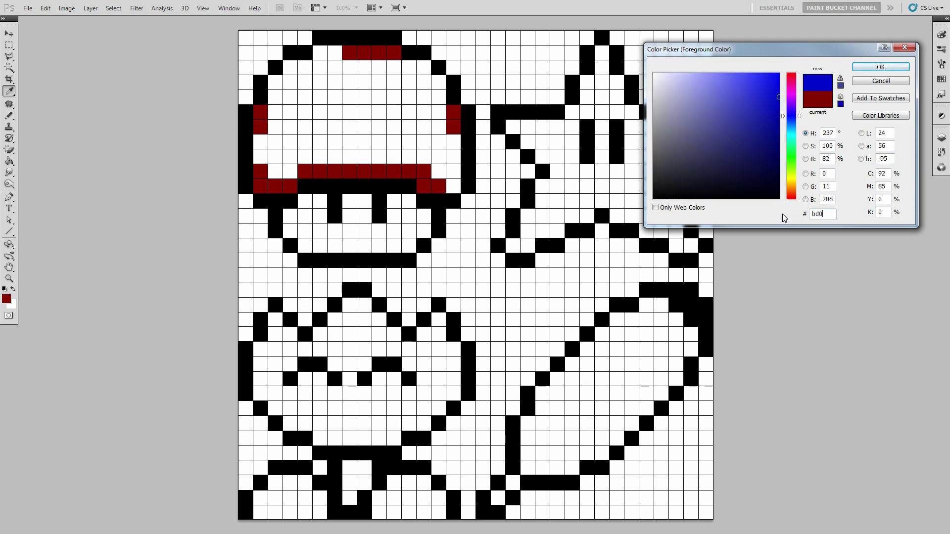
pyautogui.write('000')
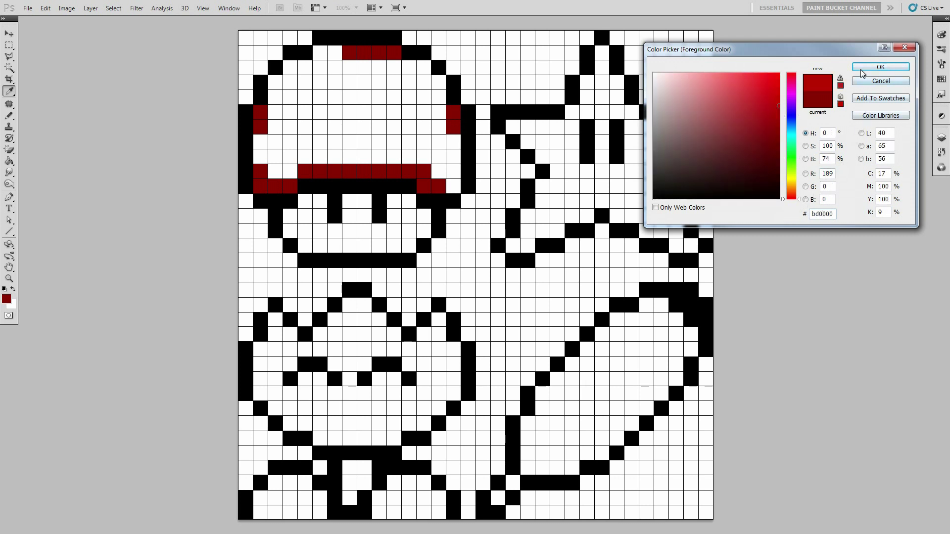
pyautogui.click(865, 68)
pyautogui.moveTo(351, 69)
pyautogui.mouseDown()
pyautogui.moveTo(408, 78)
pyautogui.moveTo(437, 107)
pyautogui.moveTo(438, 154)
pyautogui.mouseUp()
pyautogui.click(410, 82)
pyautogui.click(424, 156)
pyautogui.click(410, 155)
pyautogui.click(332, 158)
pyautogui.click(320, 157)
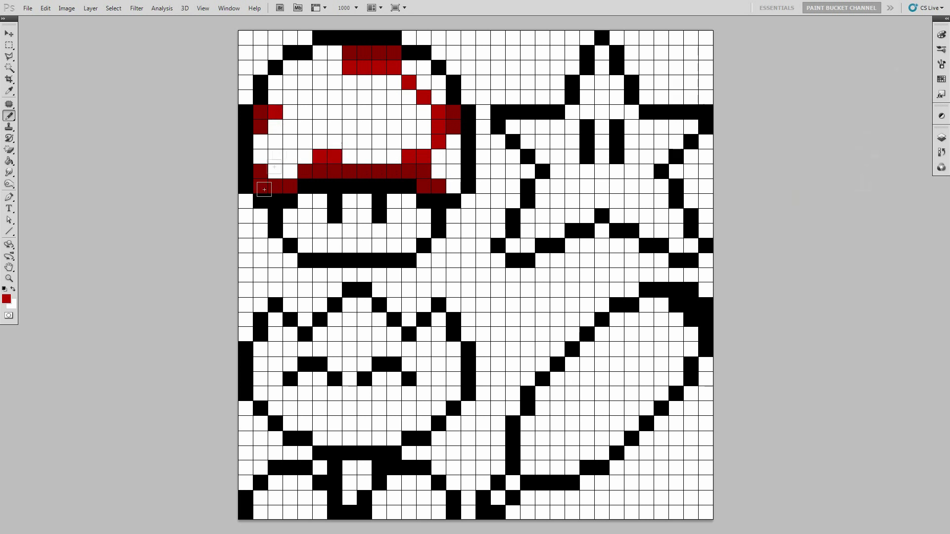
# Set the foreground color to ff0000 and paint the bright red squares around the mushroom cap's large central spot
pyautogui.click(6, 299)
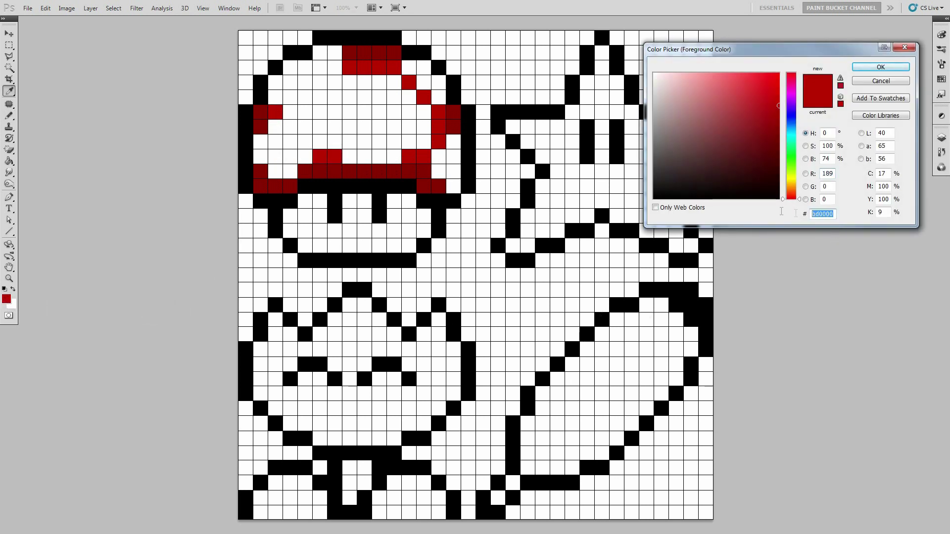
pyautogui.press('BackSpace')
pyautogui.write('ff00')
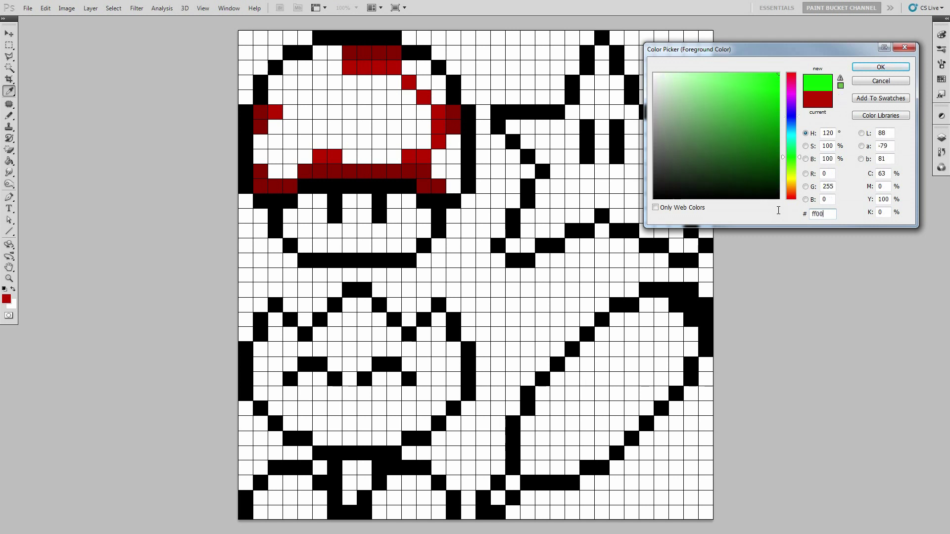
pyautogui.write('00')
pyautogui.click(880, 67)
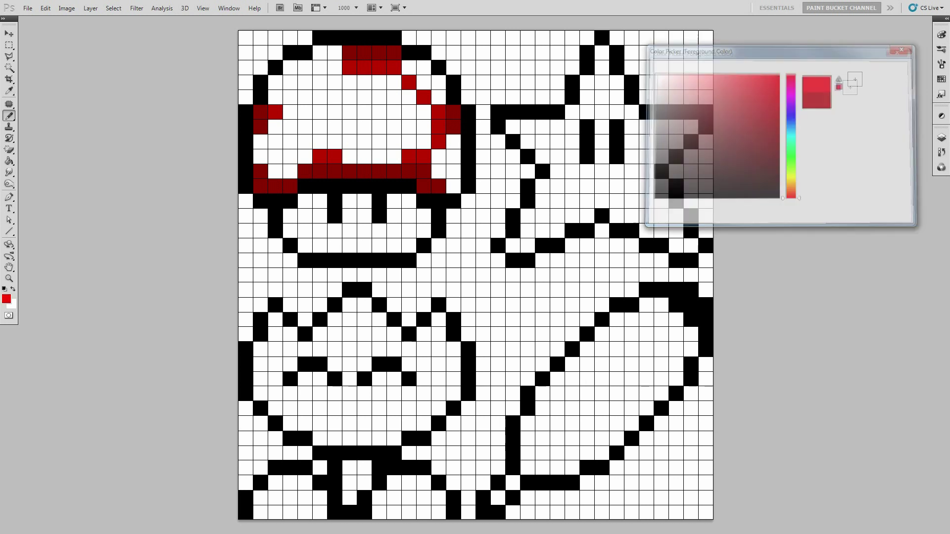
pyautogui.moveTo(428, 138)
pyautogui.mouseDown()
pyautogui.moveTo(394, 86)
pyautogui.moveTo(349, 84)
pyautogui.moveTo(303, 124)
pyautogui.moveTo(322, 133)
pyautogui.moveTo(321, 143)
pyautogui.mouseUp()
# Set the foreground color to ffff00 and fill the star's whole interior square by square, keeping the two eyes black
pyautogui.click(6, 299)
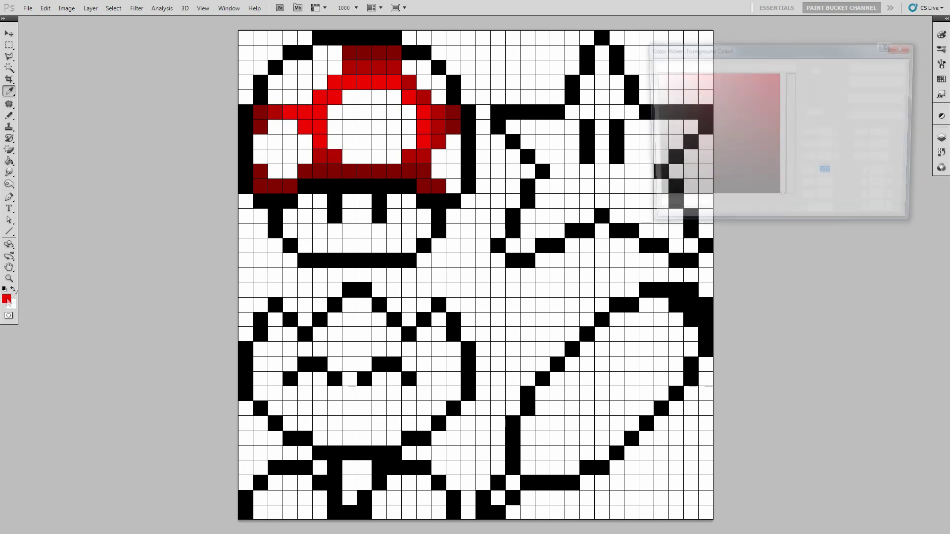
pyautogui.doubleClick(831, 215)
pyautogui.write('ffff')
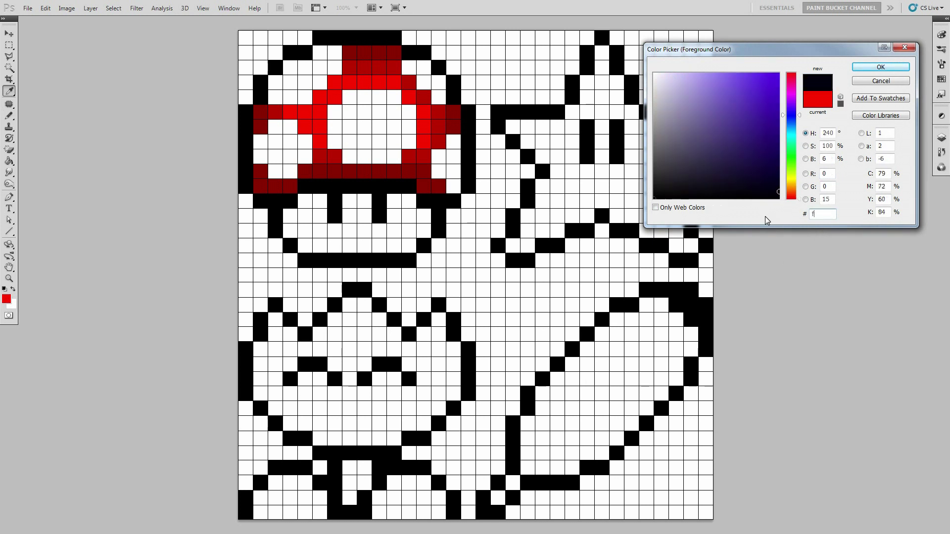
pyautogui.write('00')
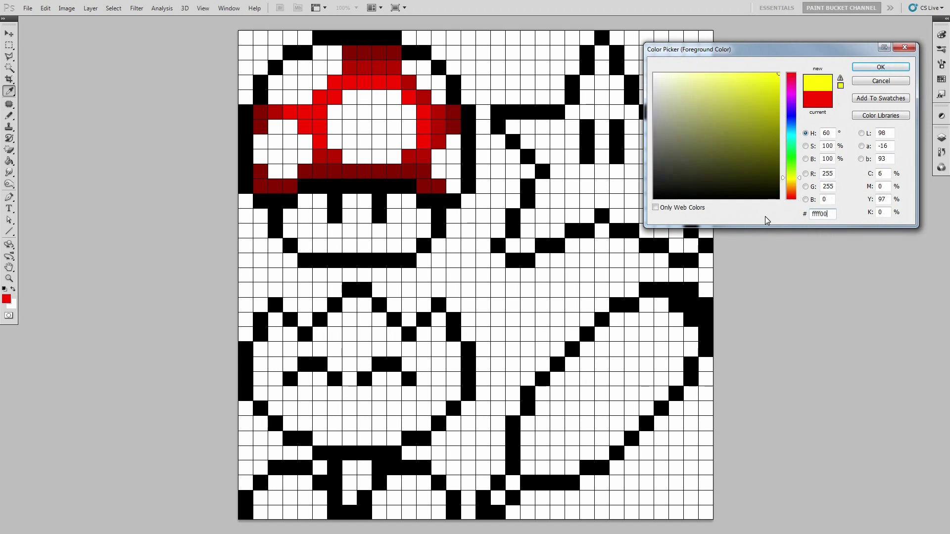
pyautogui.click(881, 66)
pyautogui.moveTo(602, 52); pyautogui.dragTo(587, 81)
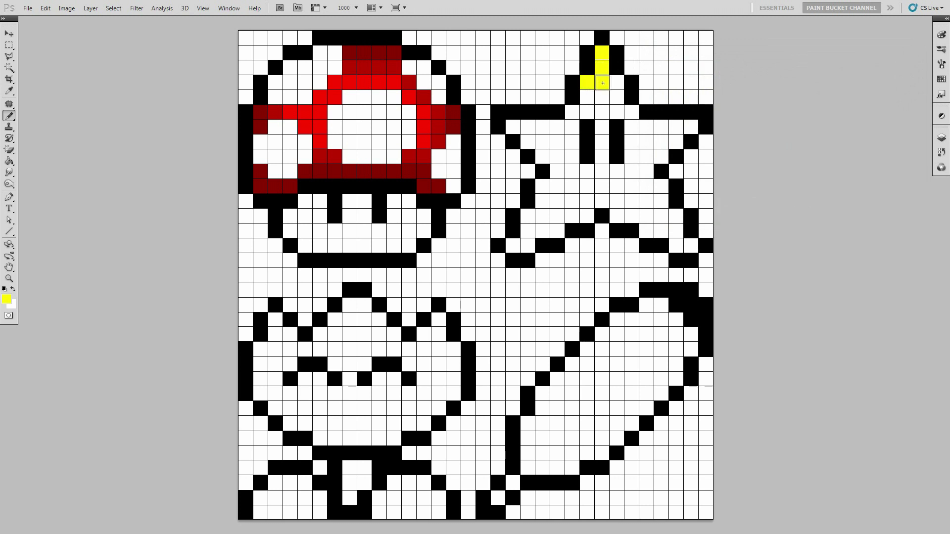
pyautogui.moveTo(587, 99)
pyautogui.mouseDown()
pyautogui.moveTo(573, 113)
pyautogui.moveTo(633, 112)
pyautogui.moveTo(667, 130)
pyautogui.moveTo(629, 128)
pyautogui.mouseUp()
pyautogui.click(691, 126)
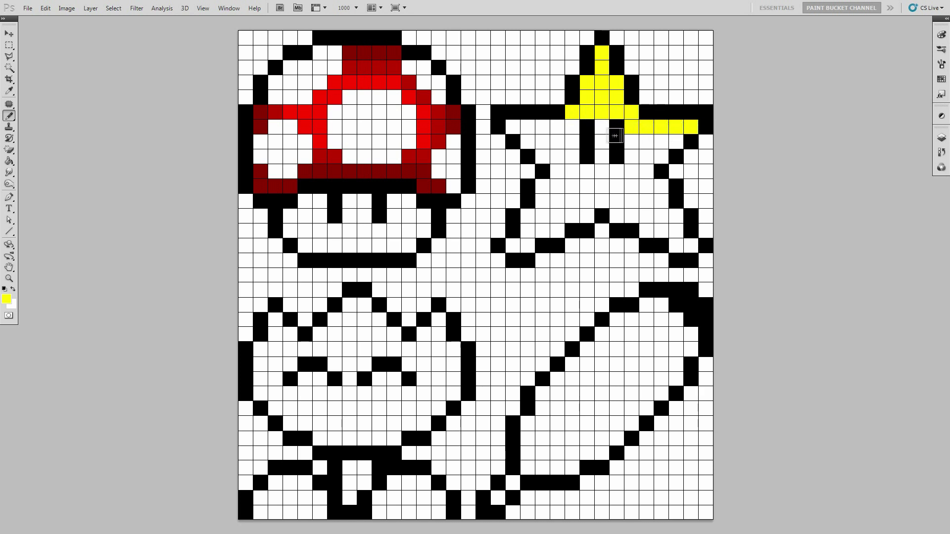
pyautogui.click(602, 127)
pyautogui.click(572, 127)
pyautogui.click(557, 128)
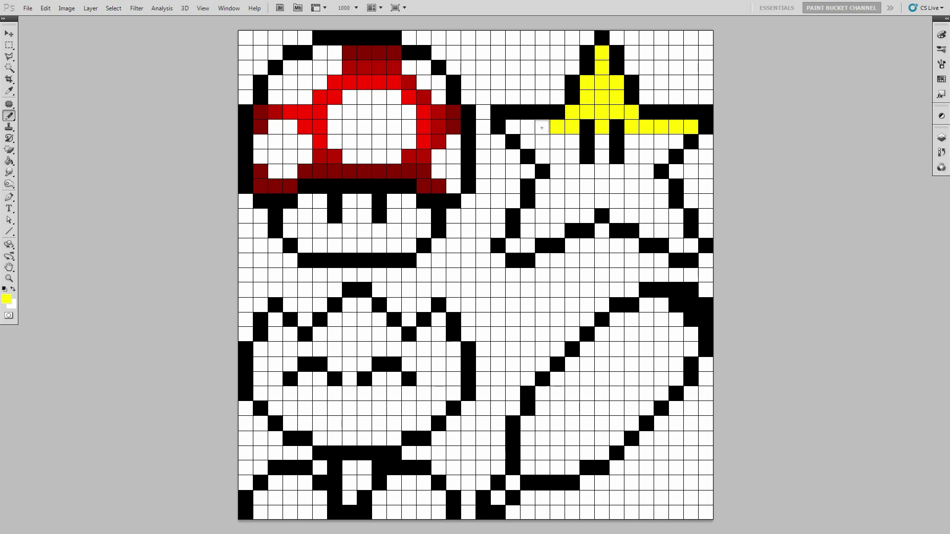
pyautogui.click(528, 128)
pyautogui.click(513, 127)
pyautogui.click(527, 143)
pyautogui.click(542, 143)
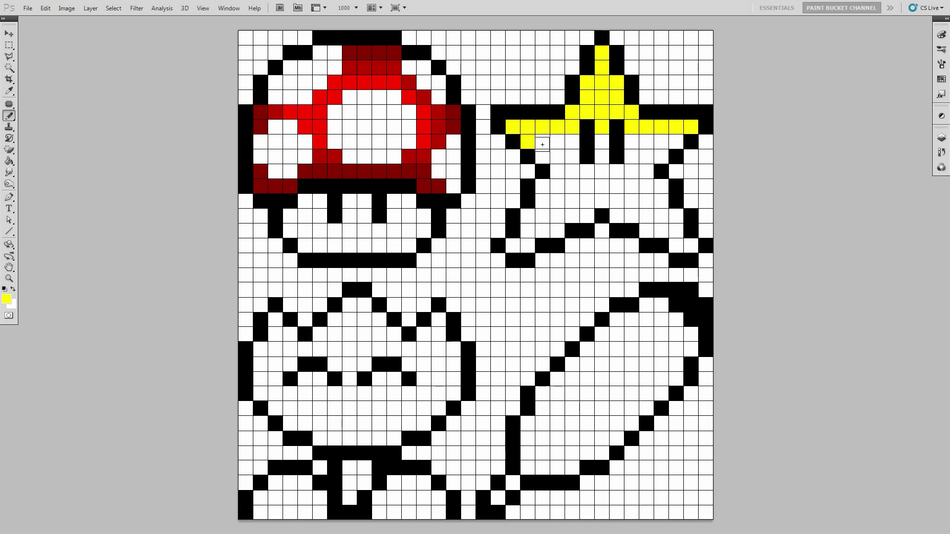
pyautogui.click(557, 145)
pyautogui.click(601, 146)
pyautogui.click(631, 145)
pyautogui.click(646, 146)
pyautogui.click(661, 146)
pyautogui.click(673, 146)
pyautogui.click(661, 157)
pyautogui.click(647, 157)
pyautogui.click(632, 156)
pyautogui.click(603, 157)
pyautogui.click(572, 156)
pyautogui.click(558, 156)
pyautogui.click(543, 157)
pyautogui.click(557, 169)
pyautogui.click(572, 170)
pyautogui.click(587, 171)
pyautogui.click(602, 172)
pyautogui.click(616, 172)
pyautogui.click(631, 172)
pyautogui.click(646, 174)
pyautogui.click(658, 190)
pyautogui.click(646, 187)
pyautogui.click(631, 188)
pyautogui.click(616, 188)
pyautogui.click(602, 188)
pyautogui.click(587, 187)
pyautogui.click(572, 187)
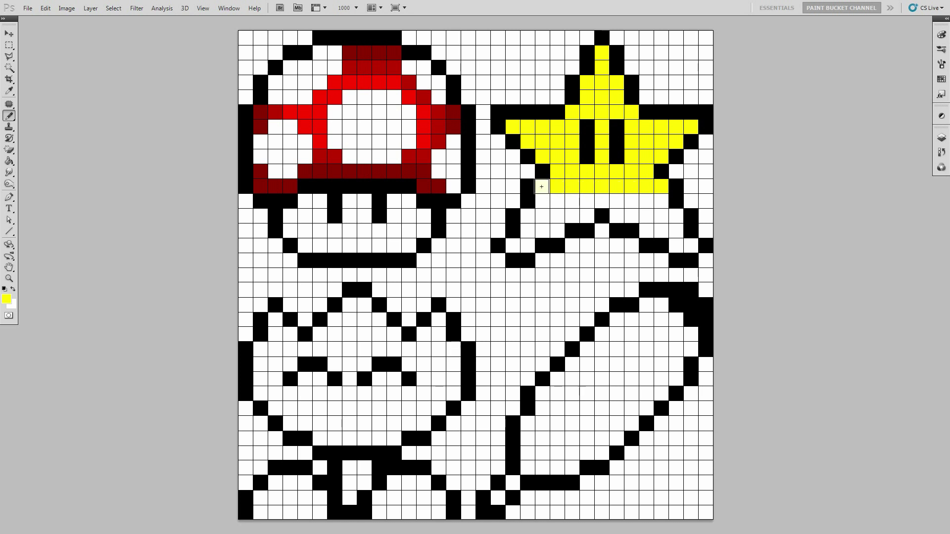
pyautogui.click(542, 187)
pyautogui.click(543, 201)
pyautogui.click(558, 201)
pyautogui.click(572, 202)
pyautogui.click(602, 202)
pyautogui.click(616, 201)
pyautogui.click(631, 202)
pyautogui.click(645, 202)
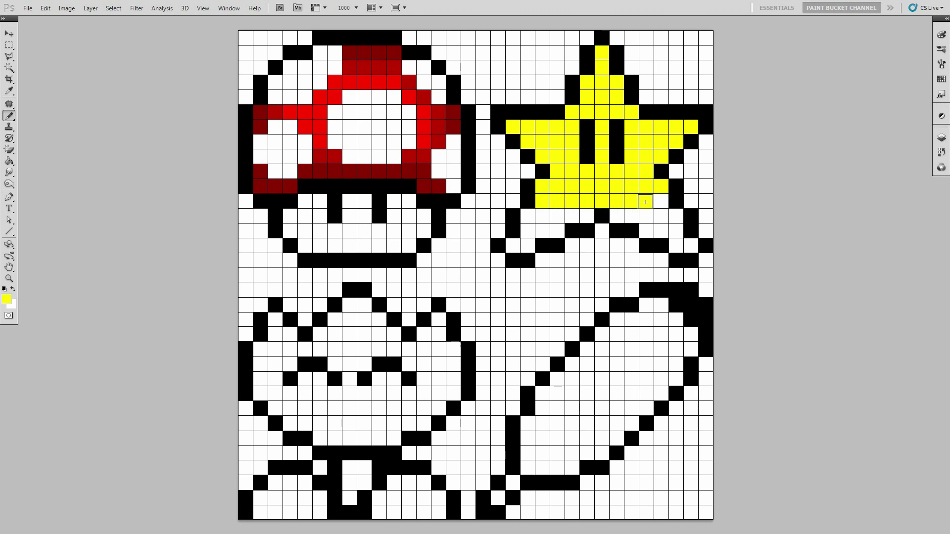
pyautogui.click(661, 201)
pyautogui.click(676, 216)
pyautogui.click(661, 216)
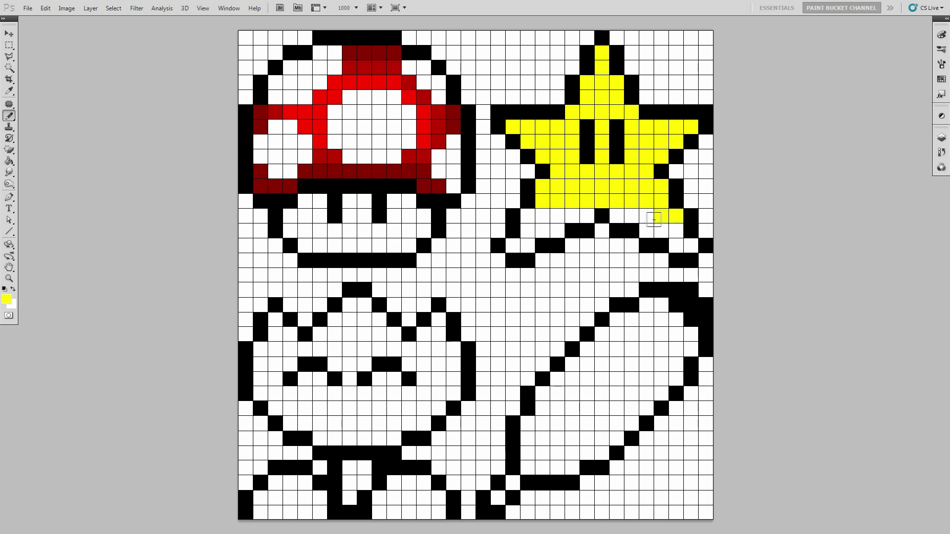
pyautogui.click(645, 219)
pyautogui.click(632, 216)
pyautogui.click(617, 217)
pyautogui.click(646, 231)
pyautogui.click(661, 231)
pyautogui.click(676, 232)
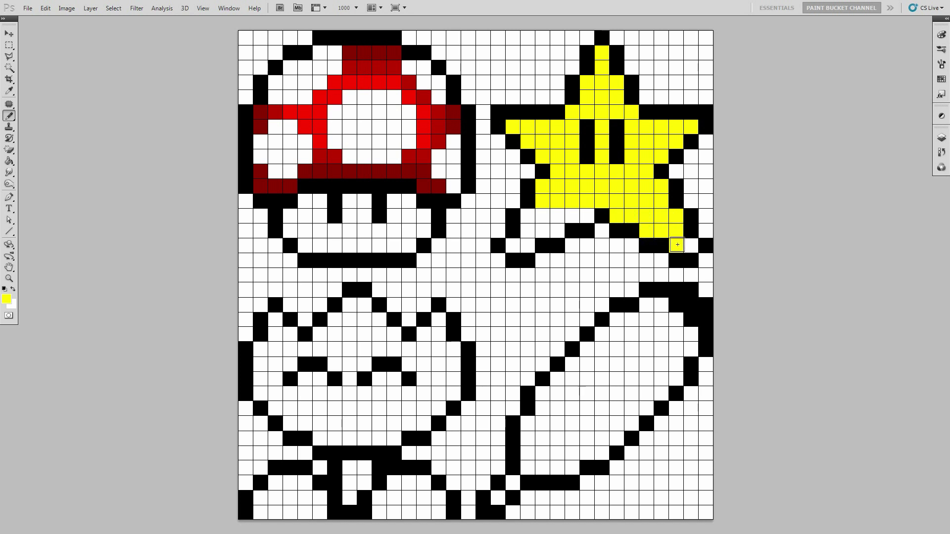
pyautogui.click(691, 246)
pyautogui.click(587, 217)
pyautogui.click(573, 217)
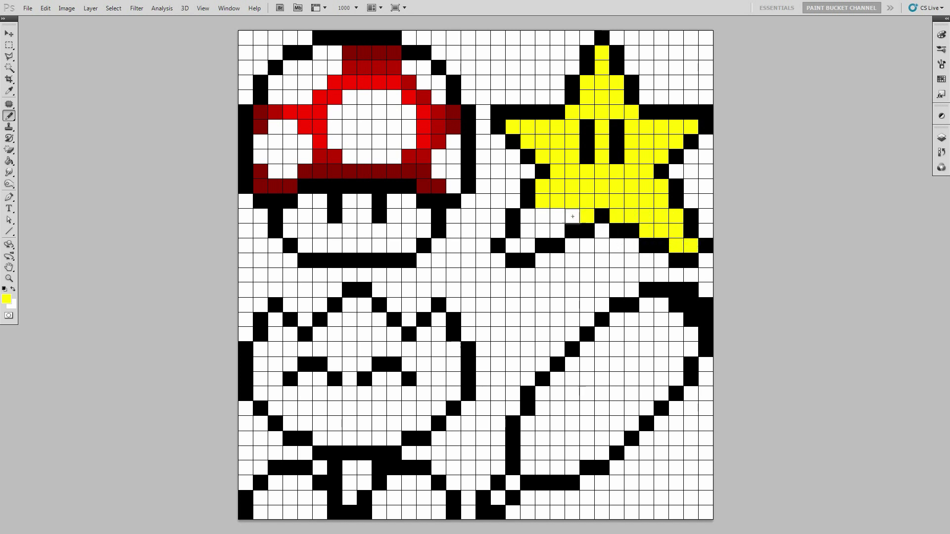
pyautogui.click(558, 220)
pyautogui.click(543, 218)
pyautogui.click(528, 231)
pyautogui.click(543, 231)
pyautogui.click(558, 231)
pyautogui.click(522, 249)
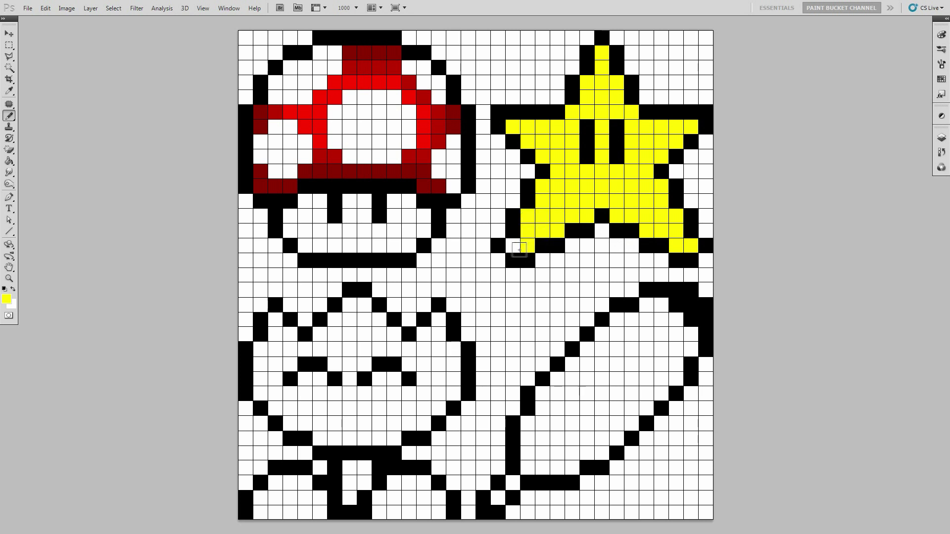
# Set the foreground color to bd2800 and paint dark orange-red shading along the flower head's right and lower inner edges
pyautogui.click(6, 299)
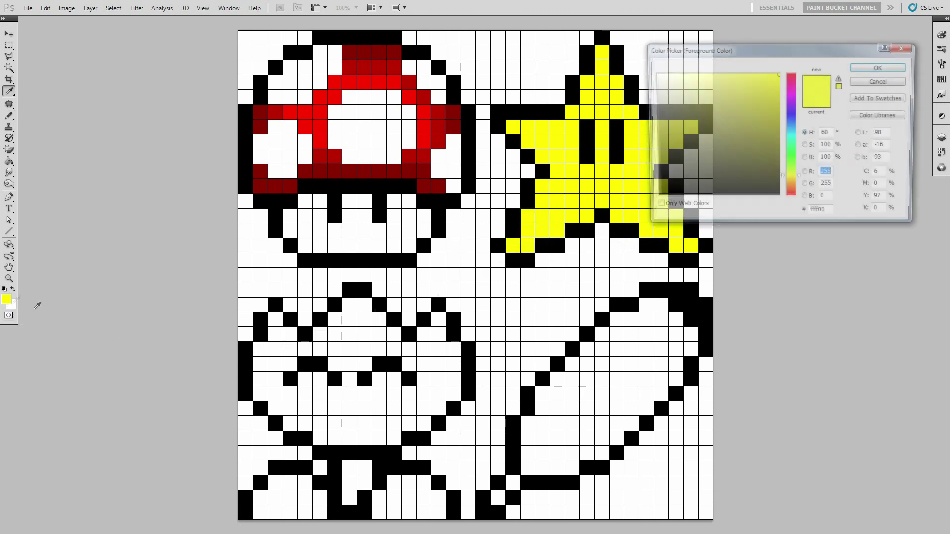
pyautogui.moveTo(798, 216); pyautogui.dragTo(797, 217)
pyautogui.write('00bd28')
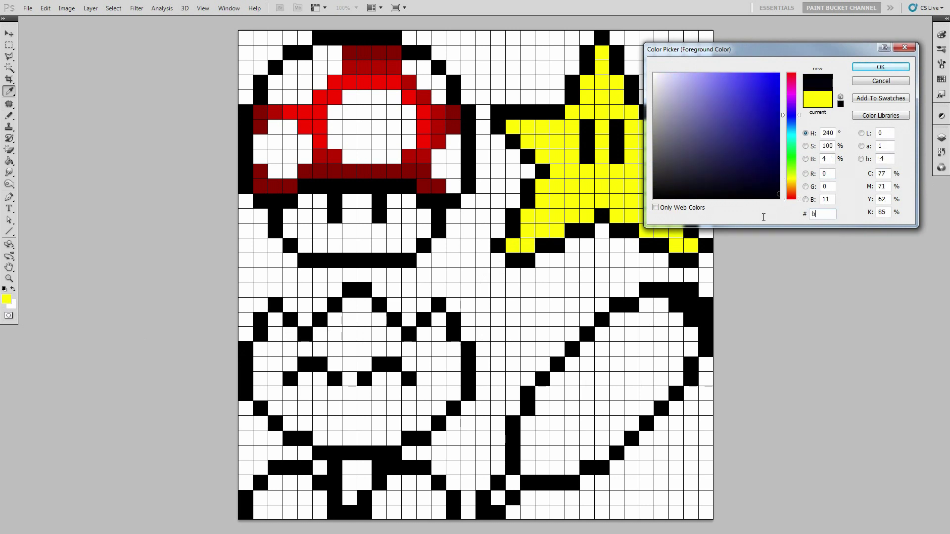
pyautogui.write('00')
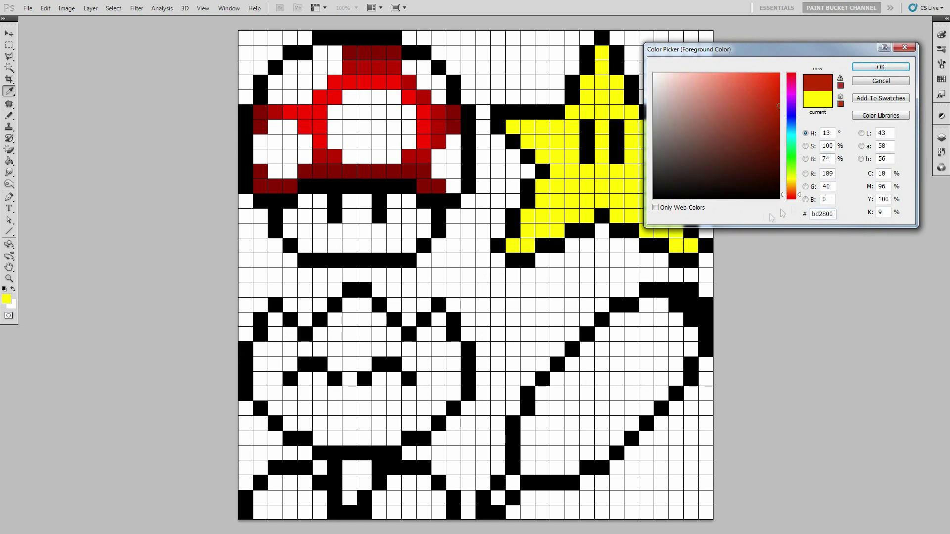
pyautogui.click(871, 68)
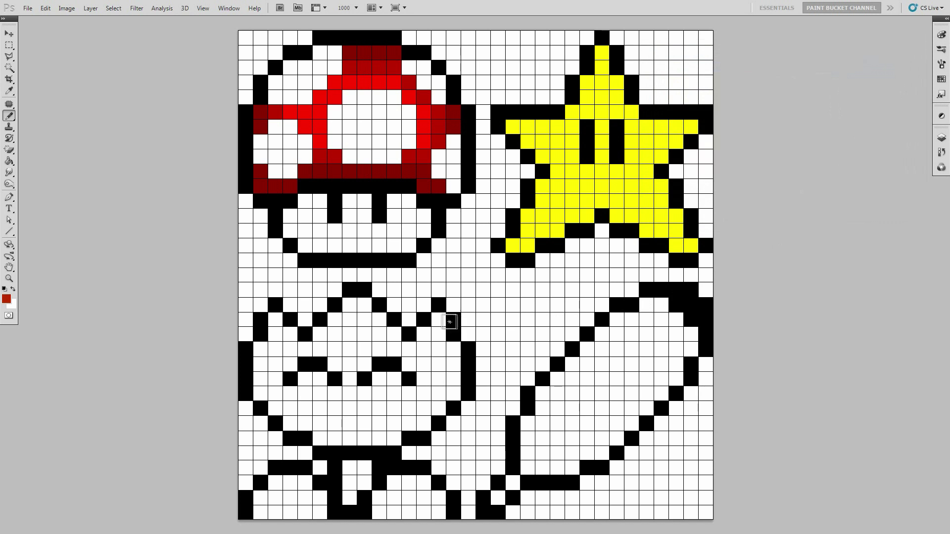
pyautogui.moveTo(454, 344)
pyautogui.mouseDown()
pyautogui.moveTo(456, 392)
pyautogui.moveTo(439, 394)
pyautogui.moveTo(435, 423)
pyautogui.moveTo(393, 424)
pyautogui.moveTo(386, 445)
pyautogui.moveTo(320, 441)
pyautogui.mouseUp()
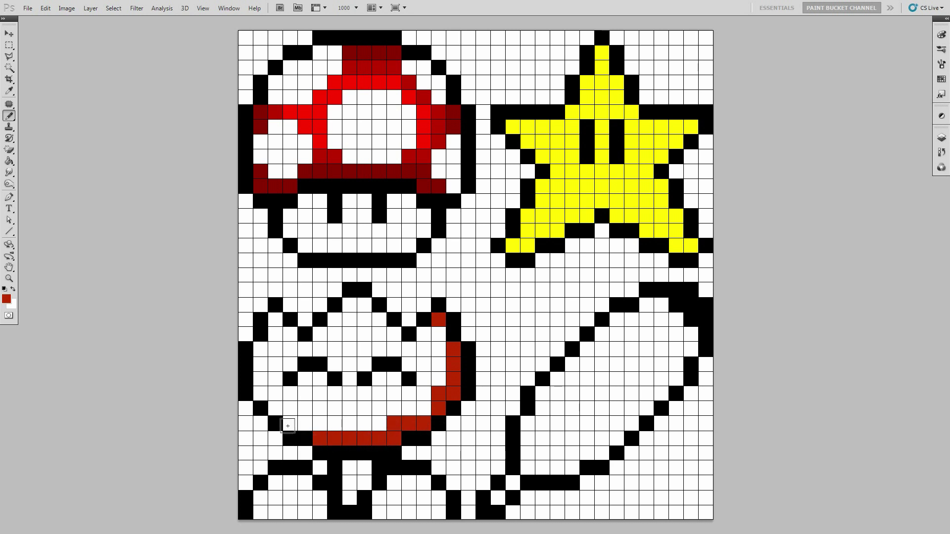
pyautogui.click(288, 426)
# Set the foreground color to ff8a00 and fill the rest of the flower head square by square, keeping the black face markings
pyautogui.click(6, 300)
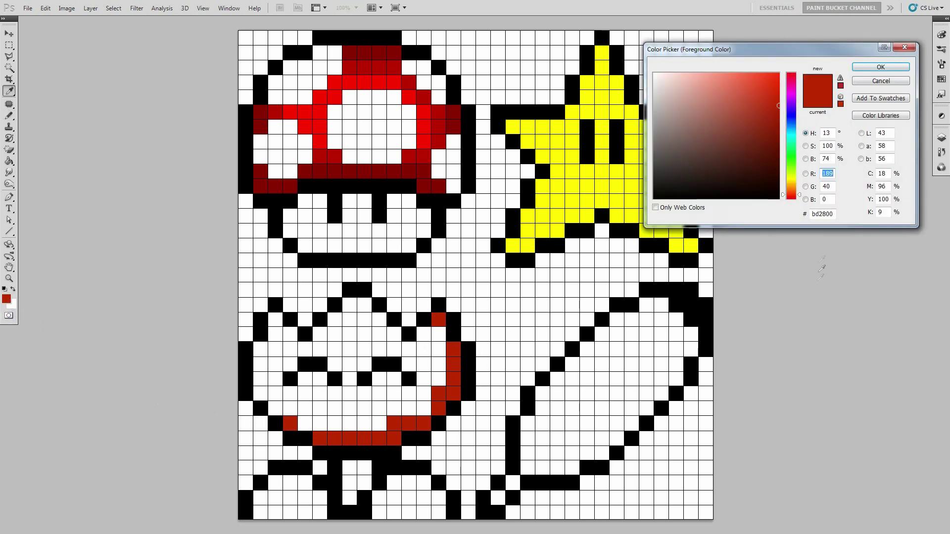
pyautogui.doubleClick(836, 213)
pyautogui.write('ff')
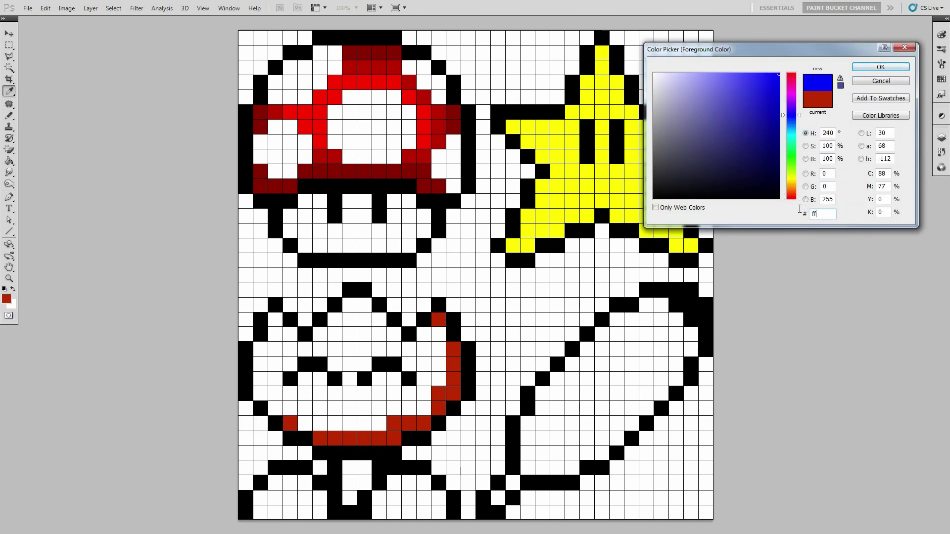
pyautogui.write('8a00')
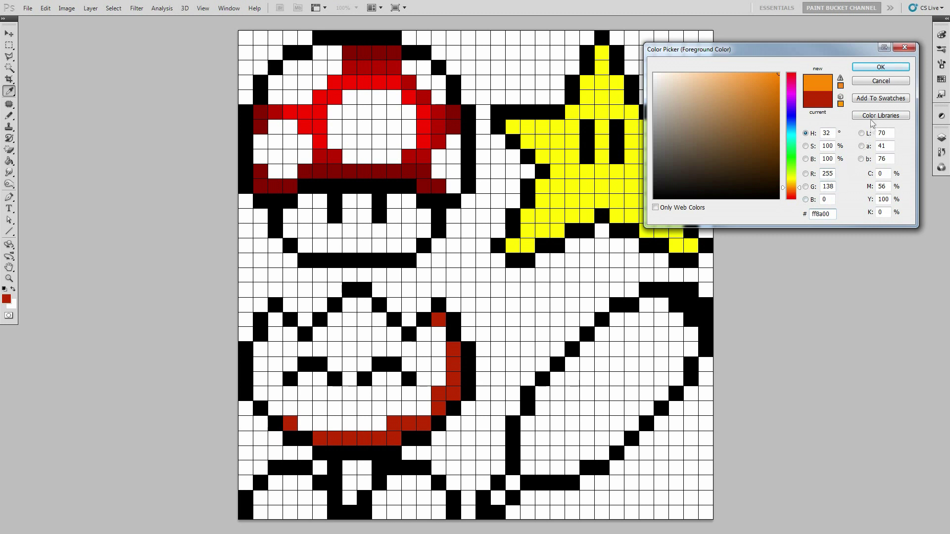
pyautogui.click(870, 69)
pyautogui.click(439, 334)
pyautogui.moveTo(440, 347)
pyautogui.mouseDown()
pyautogui.moveTo(439, 389)
pyautogui.moveTo(426, 393)
pyautogui.moveTo(424, 337)
pyautogui.moveTo(411, 341)
pyautogui.moveTo(410, 410)
pyautogui.moveTo(395, 394)
pyautogui.moveTo(397, 338)
pyautogui.moveTo(380, 320)
pyautogui.moveTo(380, 424)
pyautogui.moveTo(365, 423)
pyautogui.moveTo(365, 307)
pyautogui.moveTo(349, 320)
pyautogui.moveTo(349, 424)
pyautogui.moveTo(334, 424)
pyautogui.moveTo(334, 324)
pyautogui.moveTo(325, 327)
pyautogui.moveTo(321, 423)
pyautogui.moveTo(305, 410)
pyautogui.moveTo(306, 351)
pyautogui.moveTo(292, 337)
pyautogui.moveTo(292, 405)
pyautogui.moveTo(278, 395)
pyautogui.moveTo(275, 321)
pyautogui.moveTo(257, 396)
pyautogui.mouseUp()
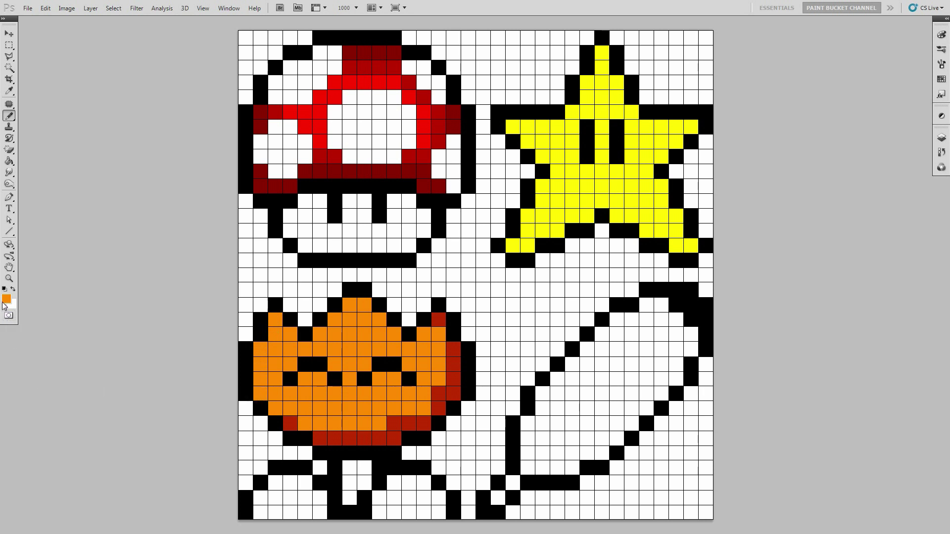
# Set the foreground color to 00b800 and paint darker green shading along the flower leaves' lower and right edges and the stem's right side
pyautogui.click(5, 302)
pyautogui.doubleClick(821, 214)
pyautogui.write('00b')
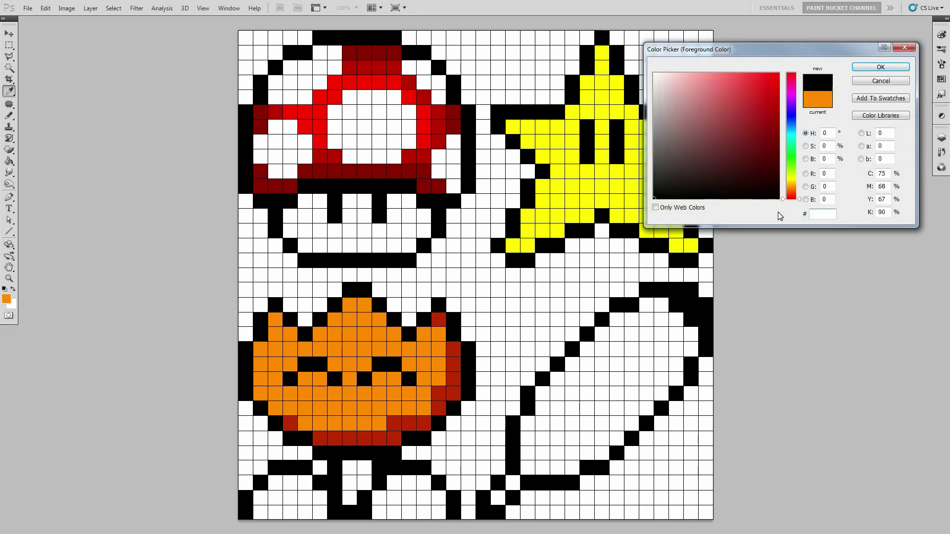
pyautogui.write('800')
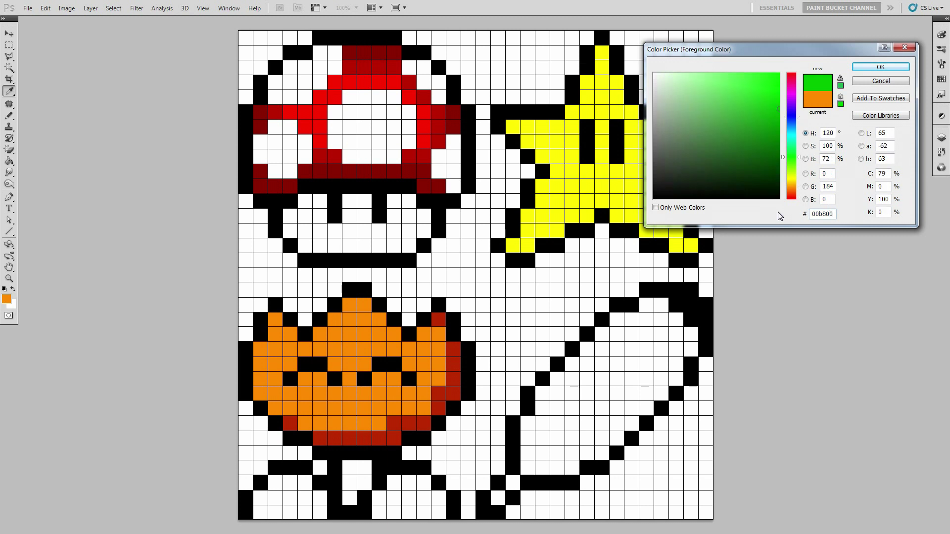
pyautogui.click(863, 69)
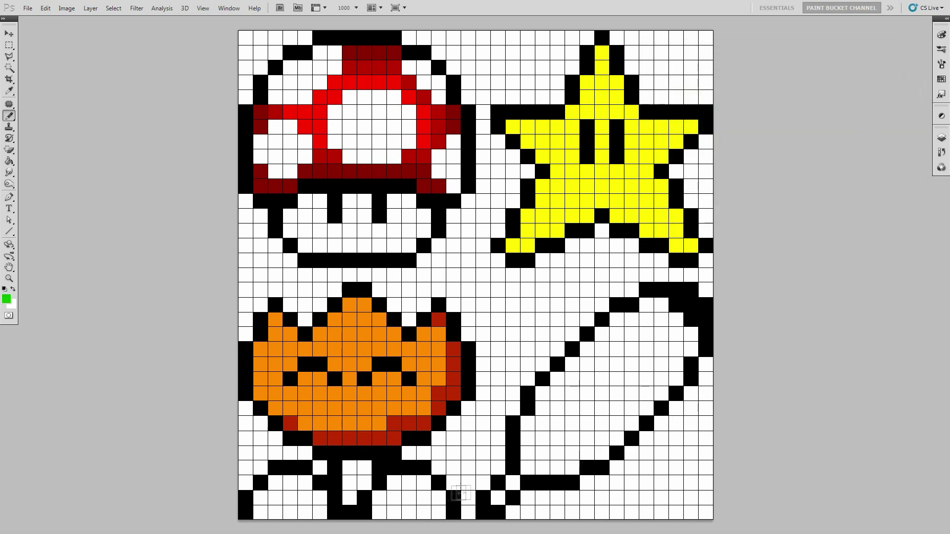
pyautogui.click(423, 483)
pyautogui.moveTo(433, 493)
pyautogui.mouseDown()
pyautogui.moveTo(432, 515)
pyautogui.moveTo(378, 512)
pyautogui.mouseUp()
pyautogui.click(365, 467)
pyautogui.click(363, 481)
pyautogui.click(306, 485)
pyautogui.moveTo(318, 497)
pyautogui.mouseDown()
pyautogui.moveTo(319, 513)
pyautogui.moveTo(261, 513)
pyautogui.mouseUp()
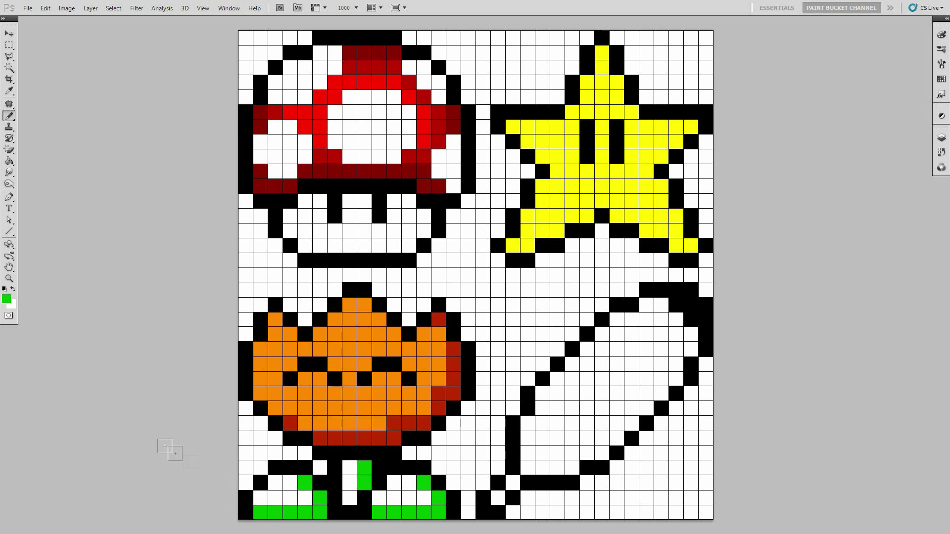
# Set the foreground color to 00f800 and fill the remaining white squares of the flower's two leaves and stem
pyautogui.click(6, 299)
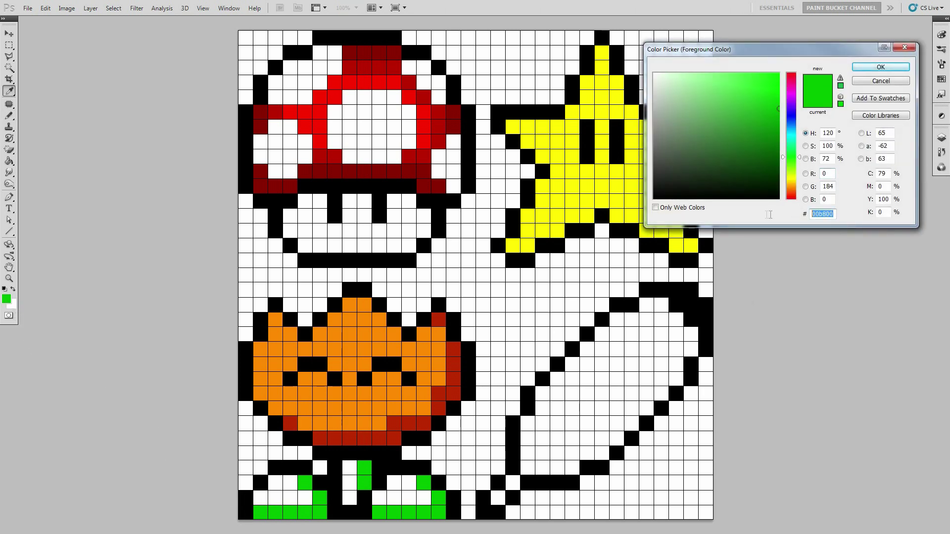
pyautogui.press('BackSpace')
pyautogui.write('00f800')
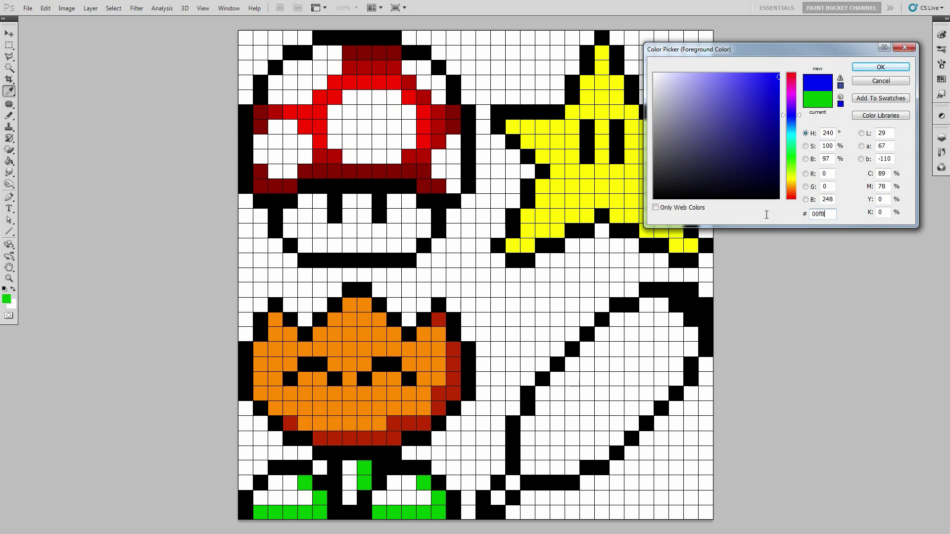
pyautogui.click(863, 72)
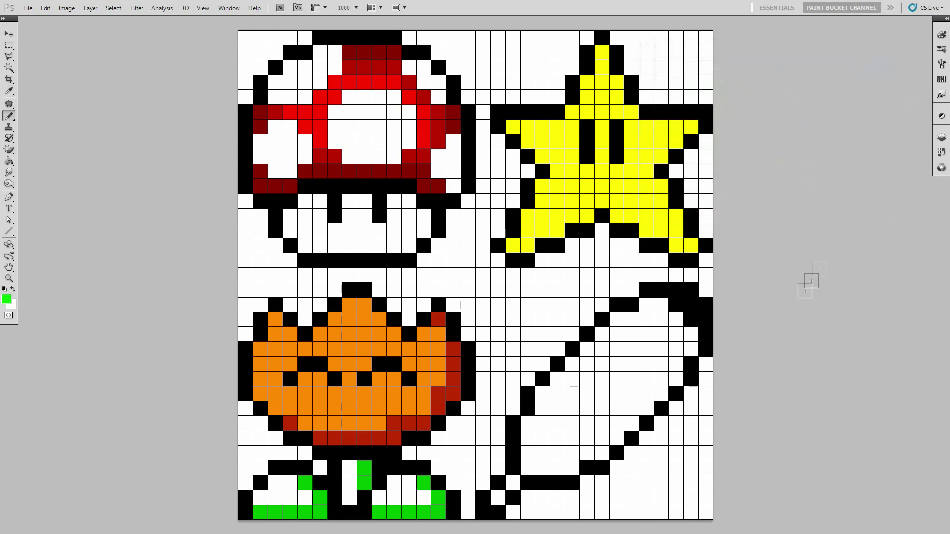
pyautogui.click(398, 481)
pyautogui.click(410, 483)
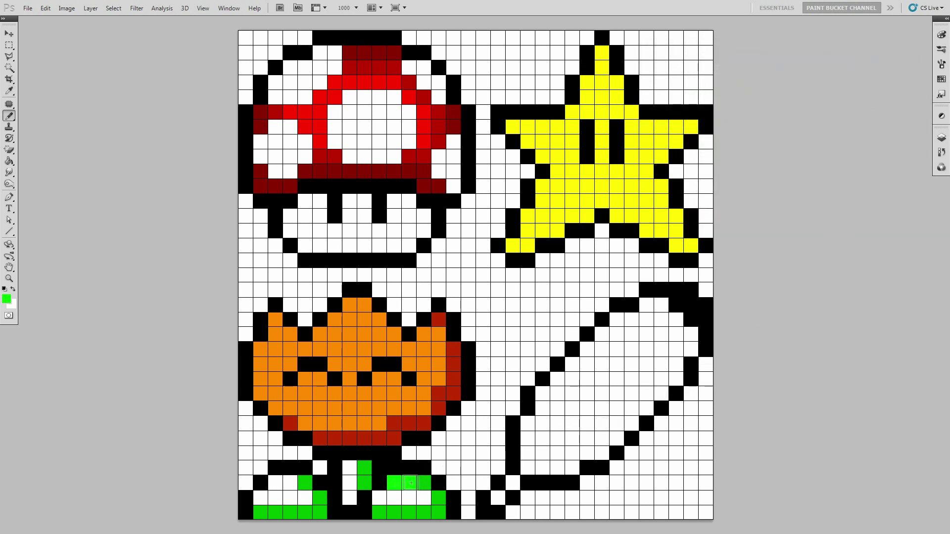
pyautogui.moveTo(423, 497)
pyautogui.mouseDown()
pyautogui.moveTo(368, 505)
pyautogui.moveTo(350, 497)
pyautogui.moveTo(350, 466)
pyautogui.mouseUp()
pyautogui.moveTo(286, 474)
pyautogui.mouseDown()
pyautogui.moveTo(277, 484)
pyautogui.moveTo(296, 484)
pyautogui.moveTo(304, 496)
pyautogui.moveTo(259, 499)
pyautogui.mouseUp()
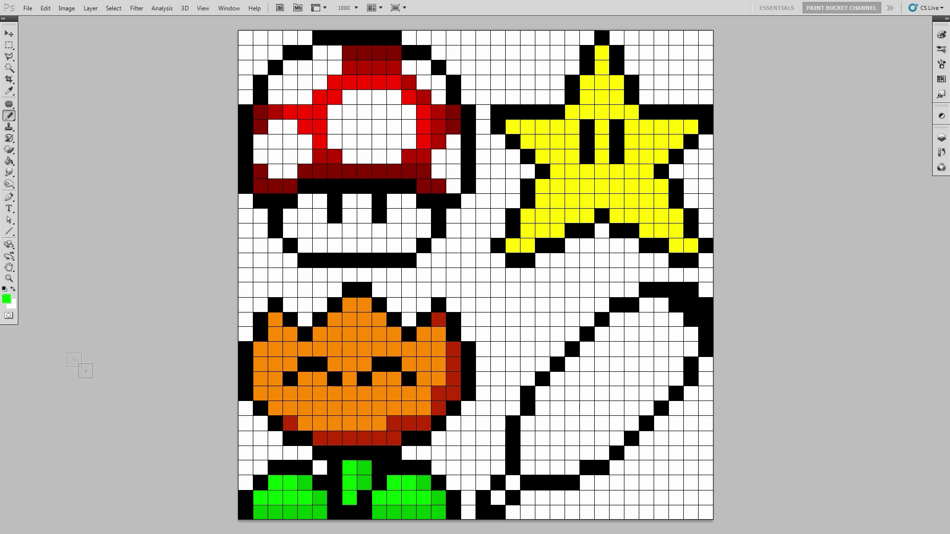
# Set the foreground color to f87800 and fill the orange block inside the leaf item's upper-right tip
pyautogui.click(7, 301)
pyautogui.press('BackSpace')
pyautogui.press('BackSpace')
pyautogui.press('BackSpace')
pyautogui.press('BackSpace')
pyautogui.press('BackSpace')
pyautogui.press('BackSpace')
pyautogui.write('f878000')
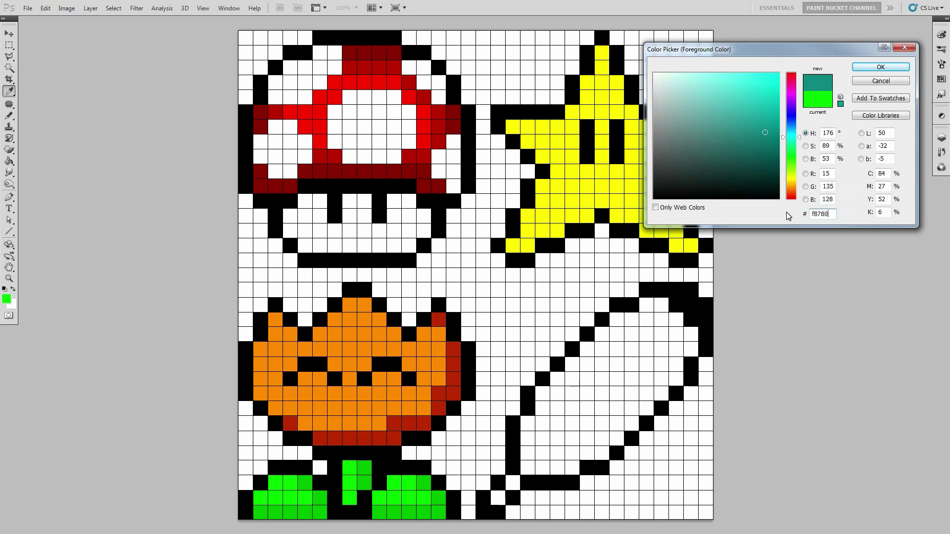
pyautogui.click(880, 68)
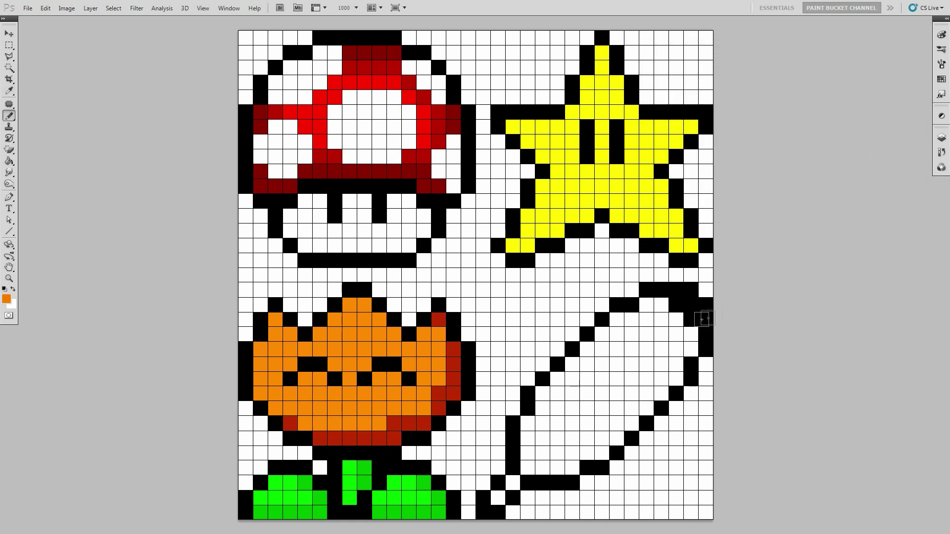
pyautogui.click(647, 305)
pyautogui.click(662, 305)
pyautogui.click(677, 319)
pyautogui.click(662, 319)
pyautogui.click(647, 319)
pyautogui.click(647, 334)
pyautogui.click(662, 334)
pyautogui.click(675, 335)
pyautogui.click(690, 335)
pyautogui.click(691, 349)
pyautogui.click(677, 349)
pyautogui.click(662, 348)
pyautogui.click(652, 353)
# Paint an L-shaped orange band around the leaf's tip block, leaving a one-square white gap between them
pyautogui.click(616, 320)
pyautogui.click(616, 335)
pyautogui.click(616, 350)
pyautogui.click(616, 364)
pyautogui.click(632, 379)
pyautogui.click(646, 379)
pyautogui.click(662, 379)
pyautogui.click(675, 379)
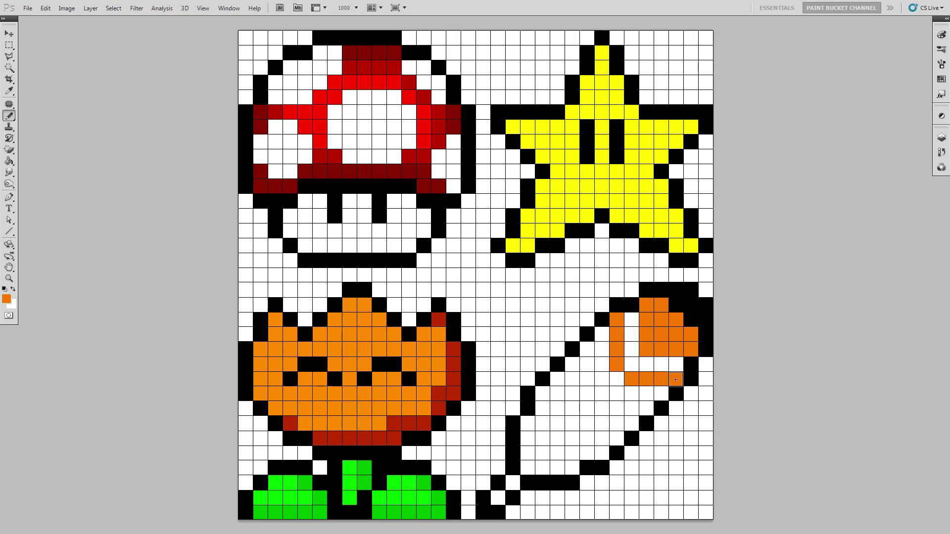
# Set the foreground color to f8c000 and paint the leaf's diagonal vein from the orange band's corner down to the stem end
pyautogui.click(6, 300)
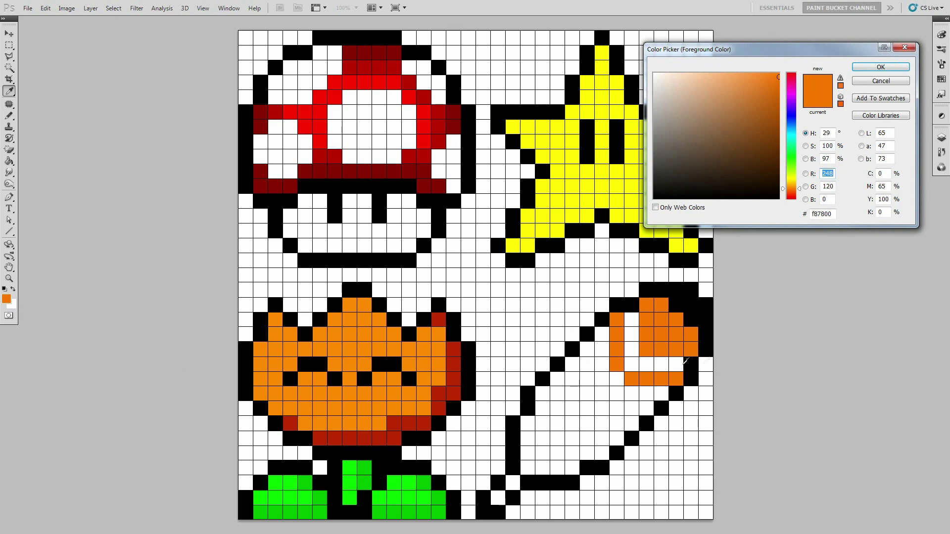
pyautogui.doubleClick(824, 214)
pyautogui.write('f')
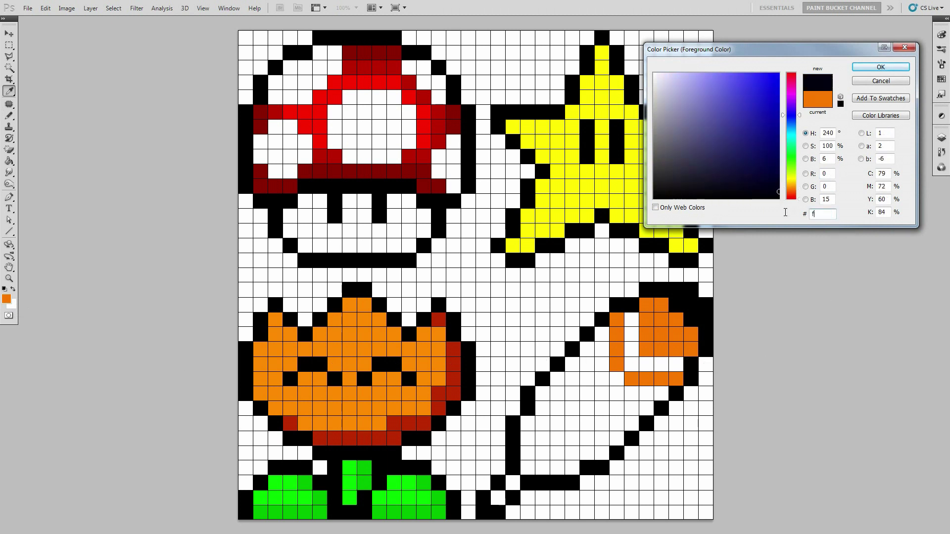
pyautogui.write('8c000')
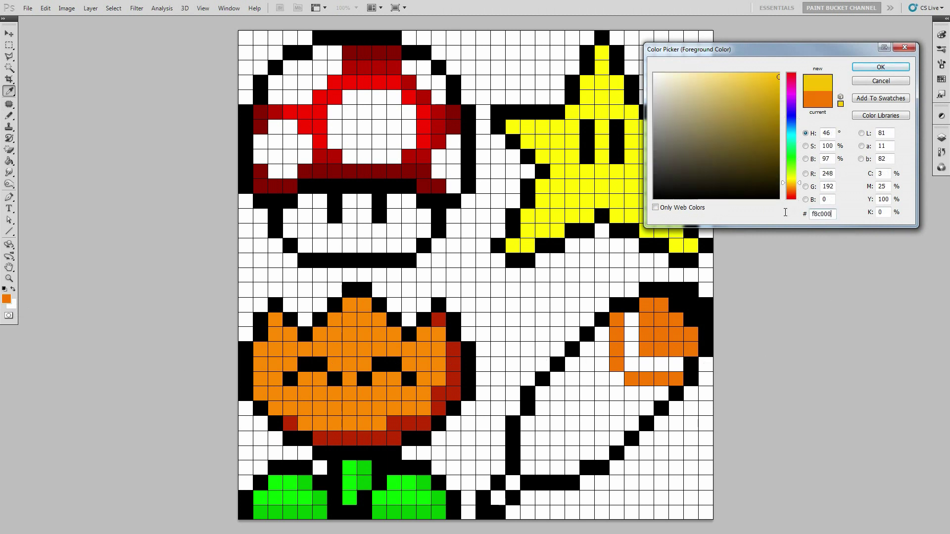
pyautogui.click(881, 67)
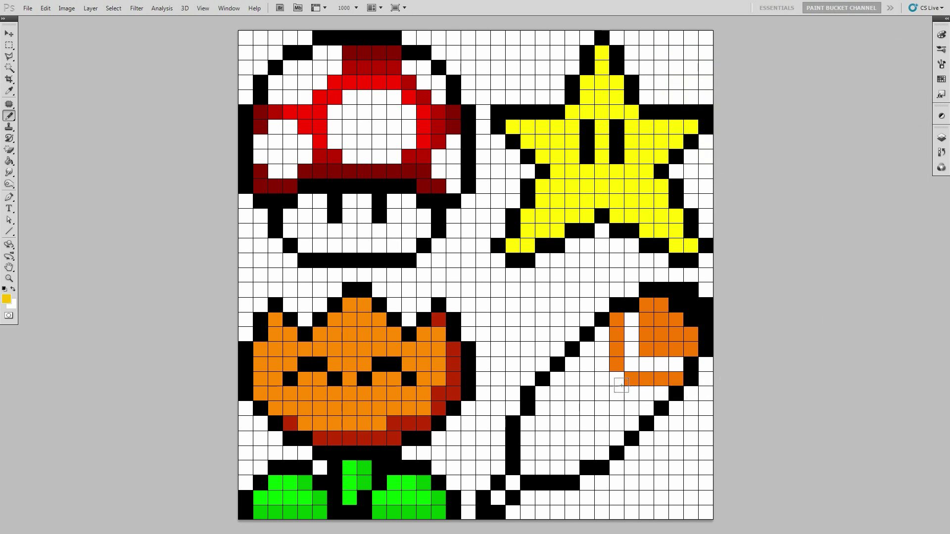
pyautogui.click(602, 393)
pyautogui.click(587, 408)
pyautogui.click(572, 423)
pyautogui.click(558, 440)
pyautogui.click(542, 453)
pyautogui.click(528, 467)
pyautogui.click(512, 484)
pyautogui.click(498, 497)
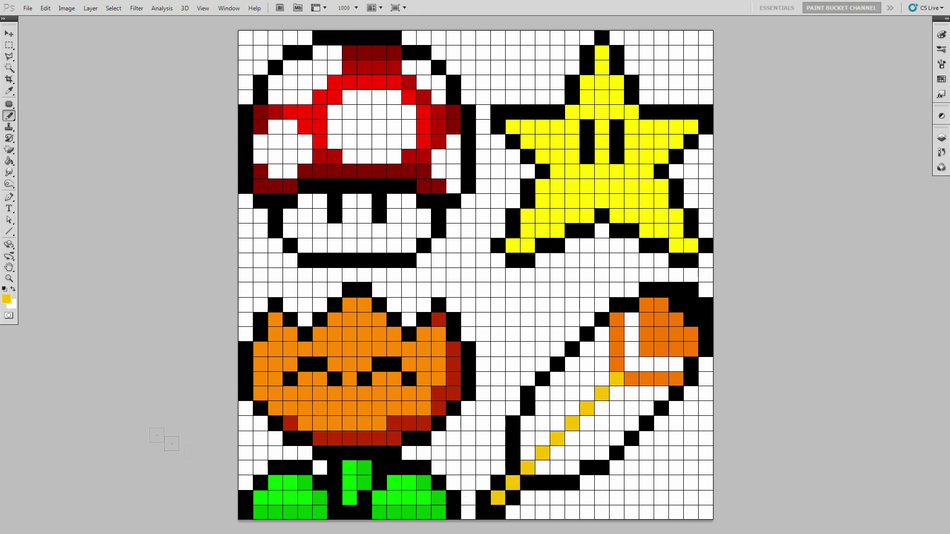
# Set the foreground color to the yellow f8f800
pyautogui.click(6, 299)
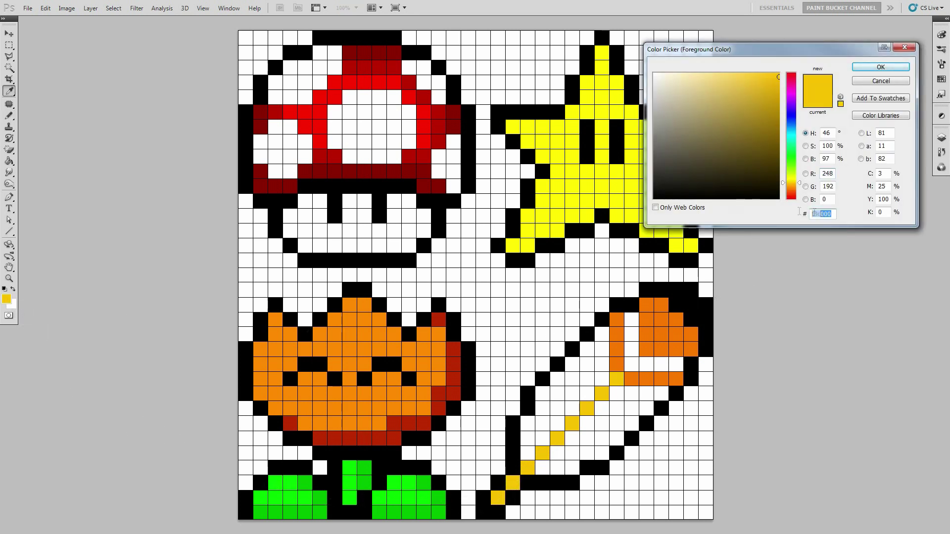
pyautogui.write('00f8f8')
pyautogui.write('00')
pyautogui.click(880, 67)
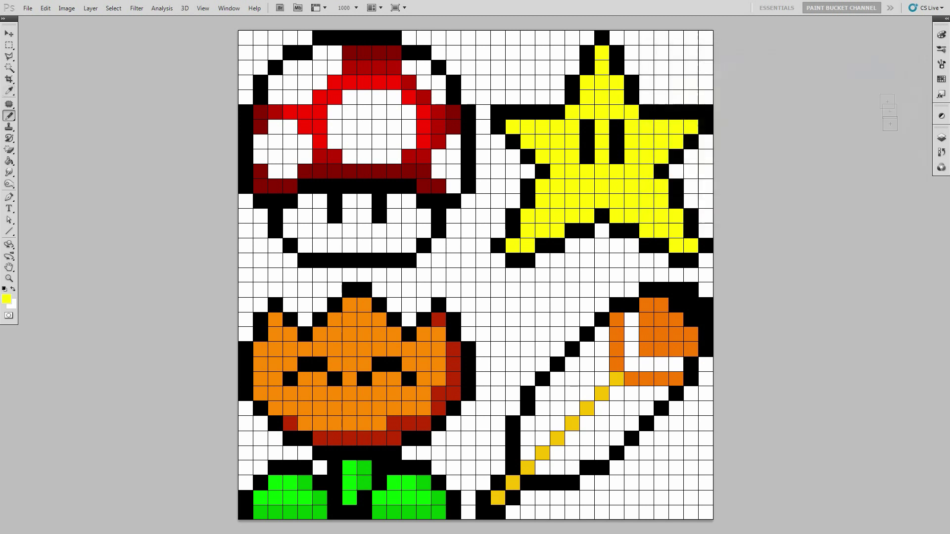